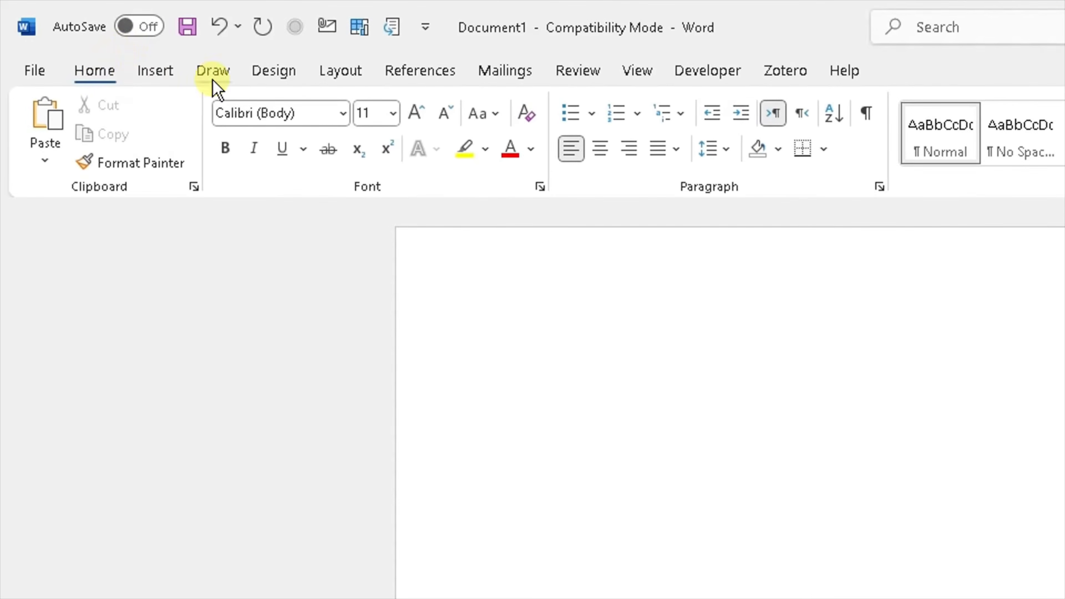
{"action": "left_click", "coordinate": [332, 77]}
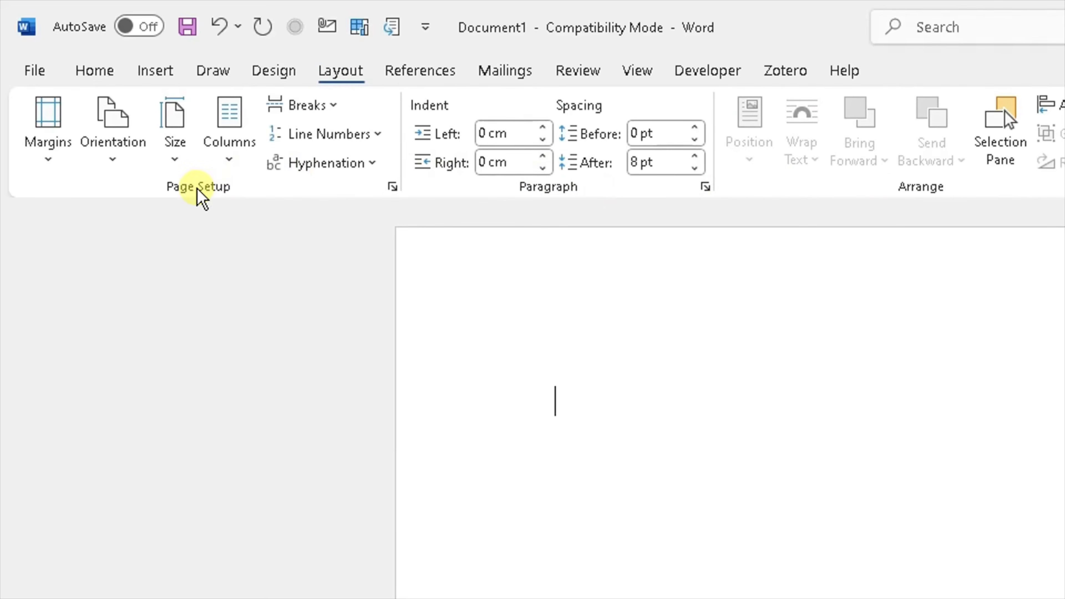
{"action": "left_click", "coordinate": [234, 165]}
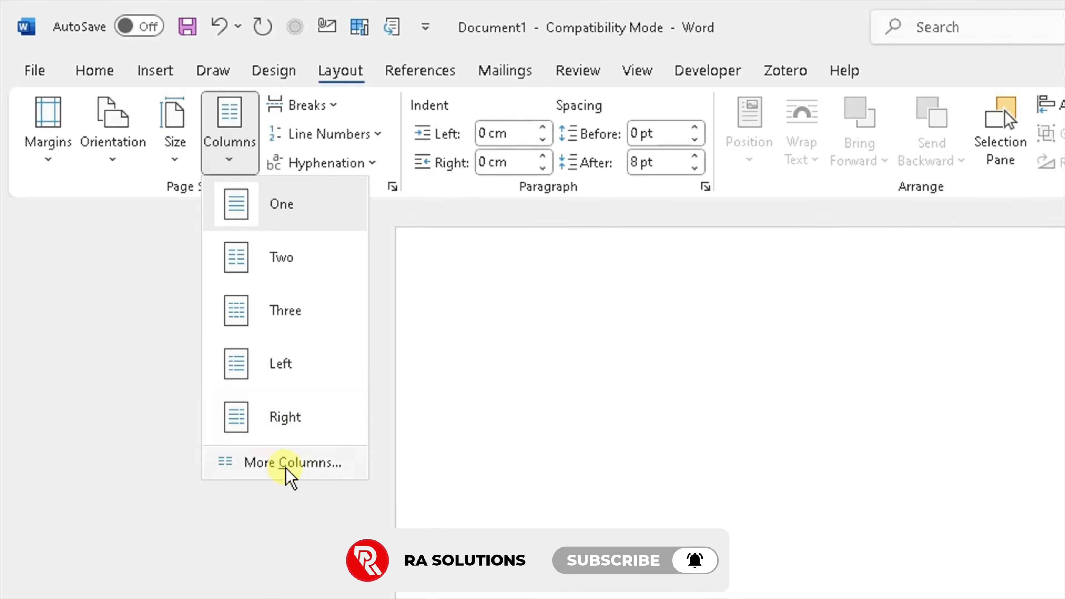
{"action": "left_click", "coordinate": [277, 465]}
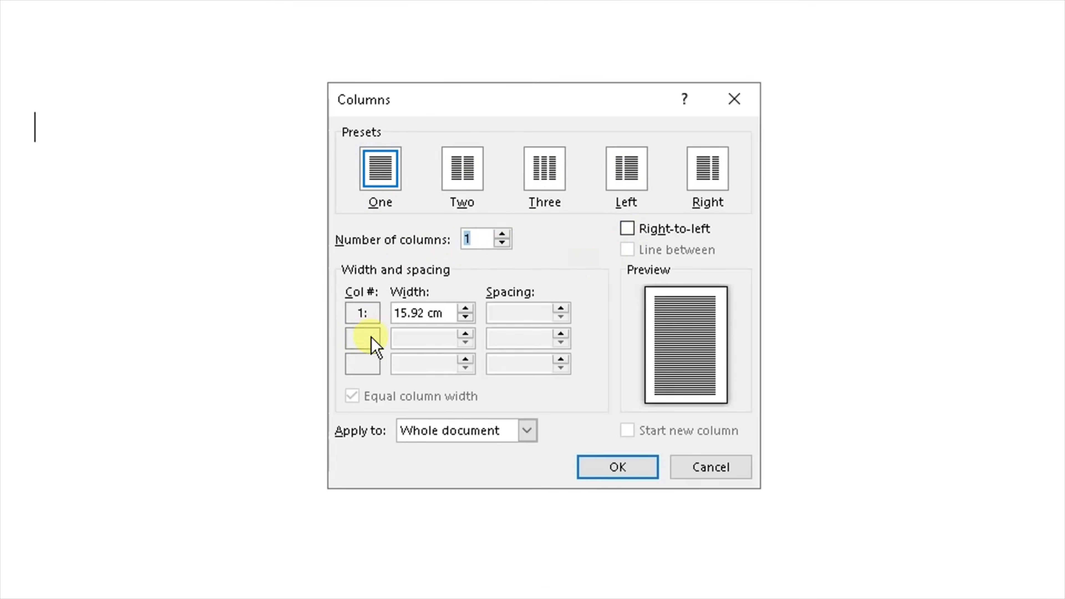
{"action": "left_click", "coordinate": [502, 234]}
{"action": "left_click", "coordinate": [502, 235]}
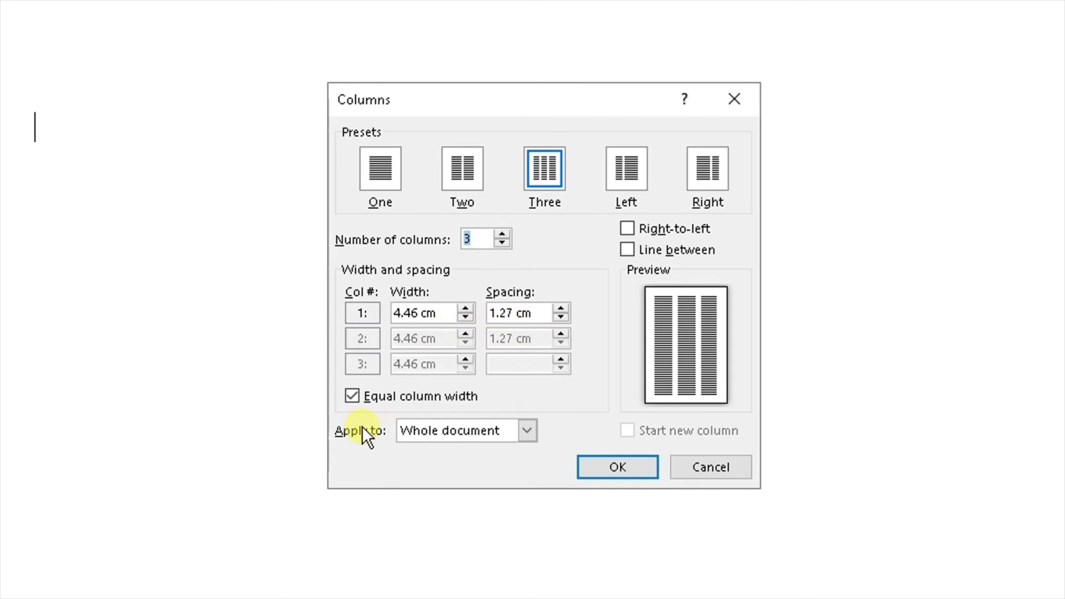
{"action": "left_click", "coordinate": [528, 431]}
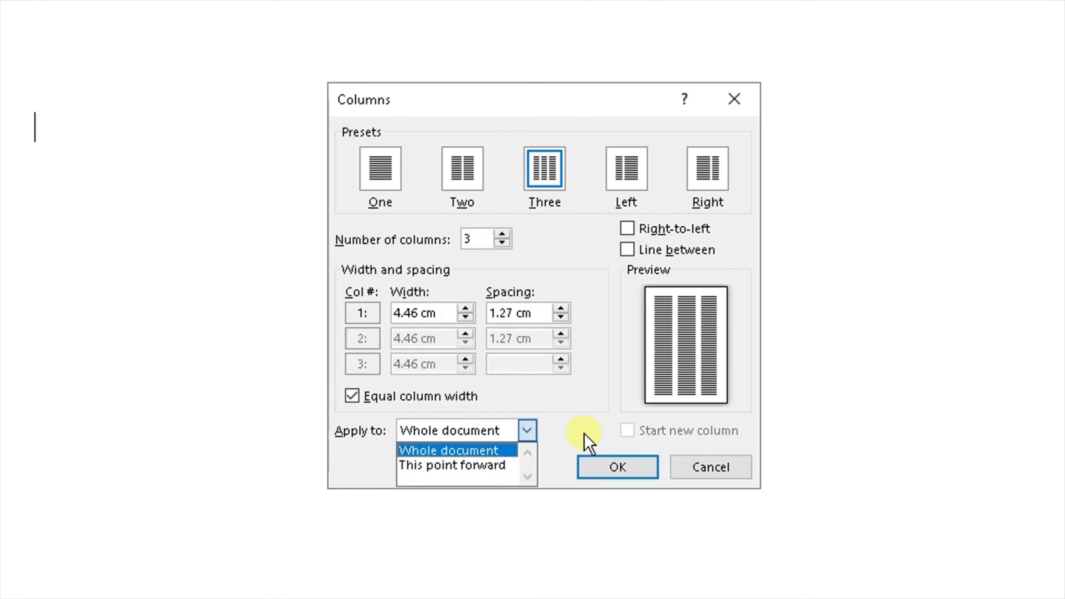
{"action": "left_click", "coordinate": [605, 425]}
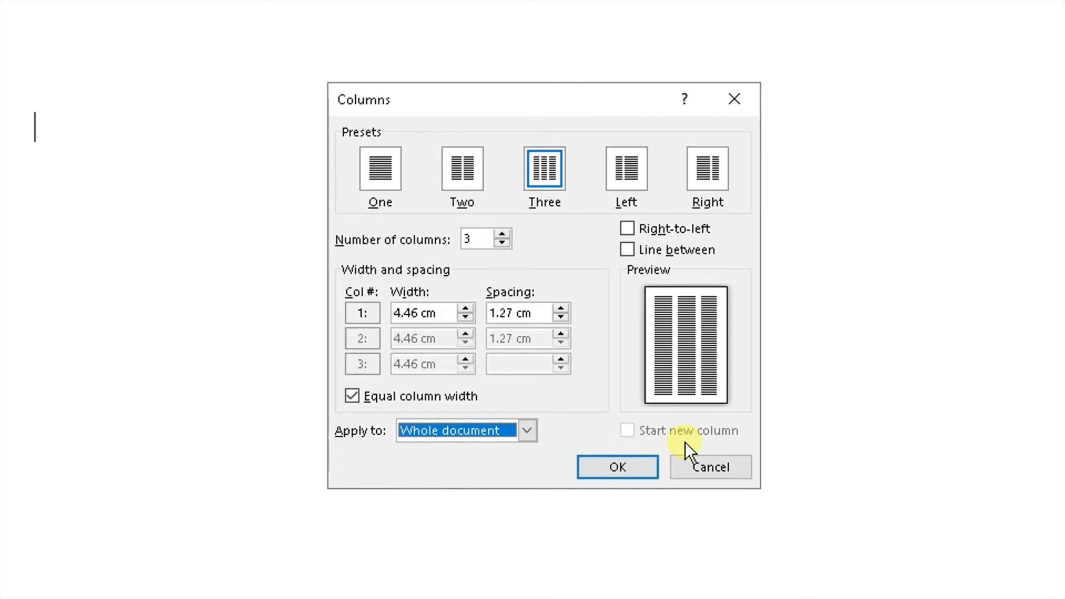
{"action": "left_click", "coordinate": [696, 476]}
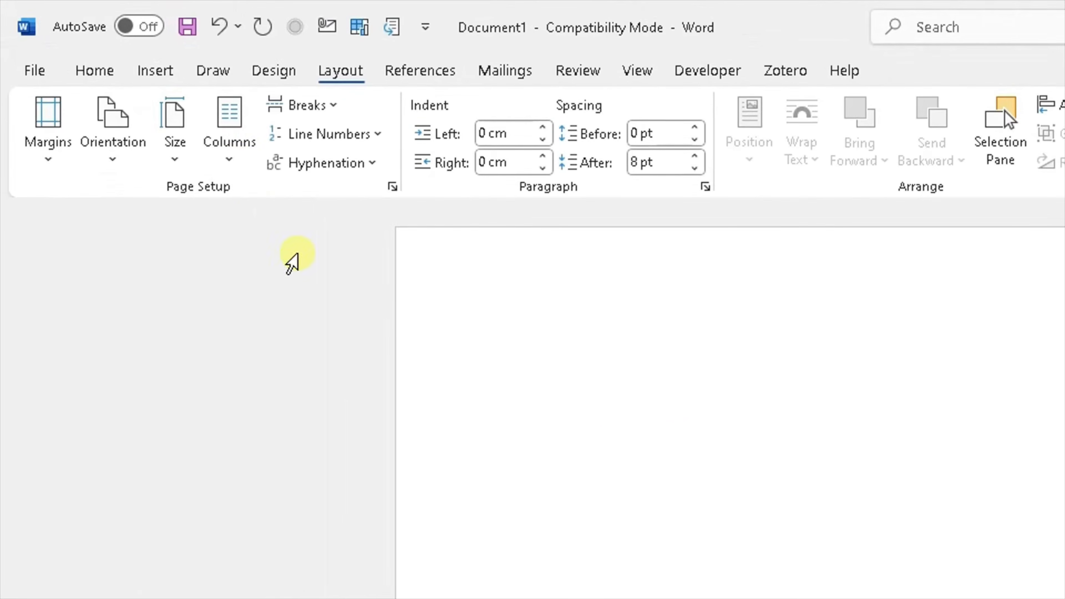
Step: Set the document to two columns and fill it with sample text using =rand.old(15,10)
{"action": "left_click", "coordinate": [243, 167]}
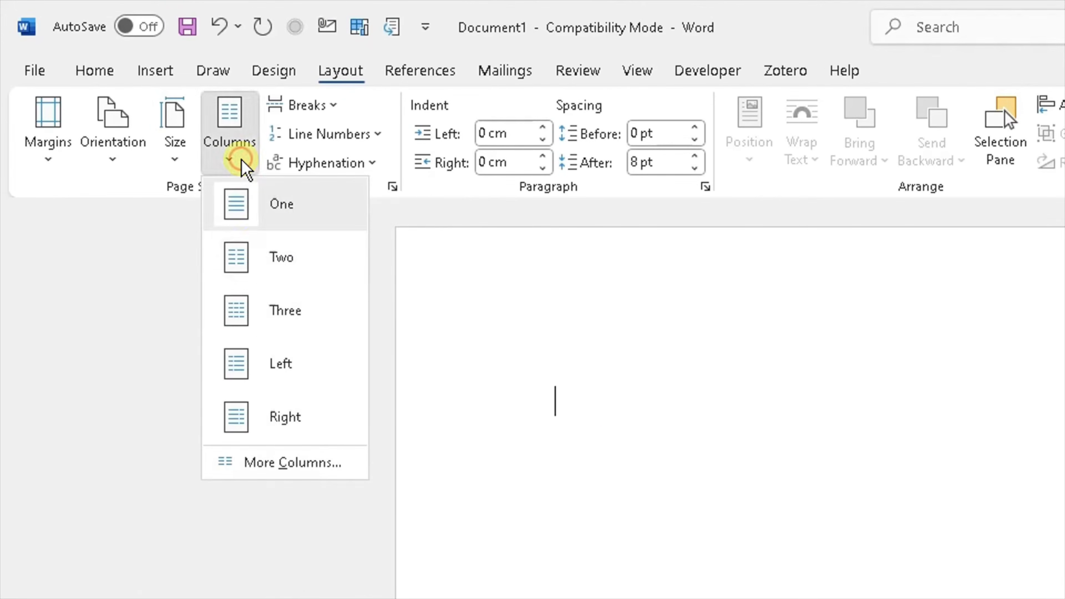
{"action": "left_click", "coordinate": [259, 254]}
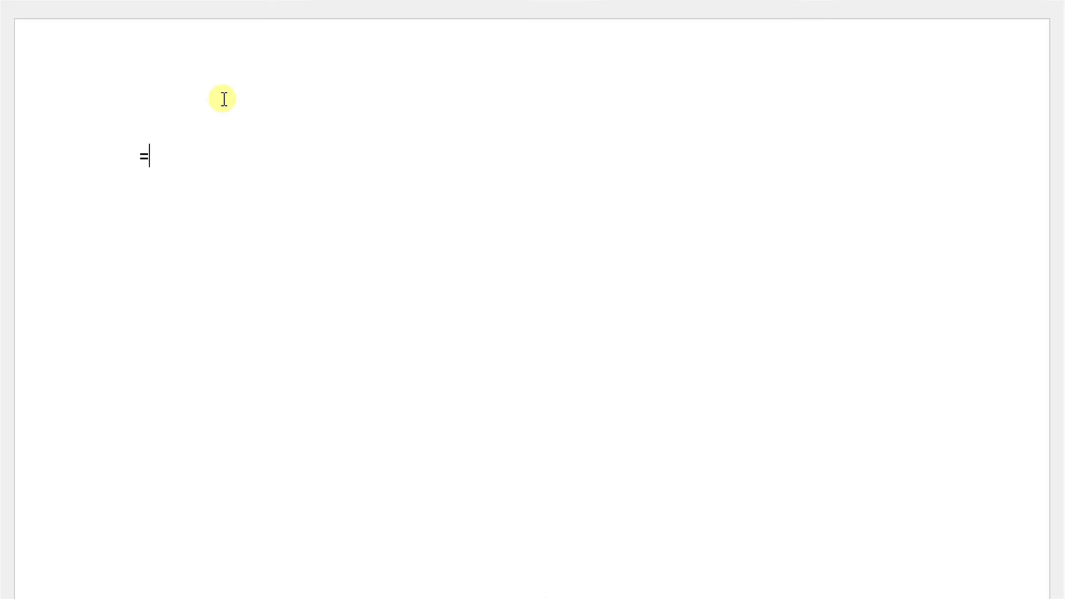
{"action": "type", "text": "and.old"}
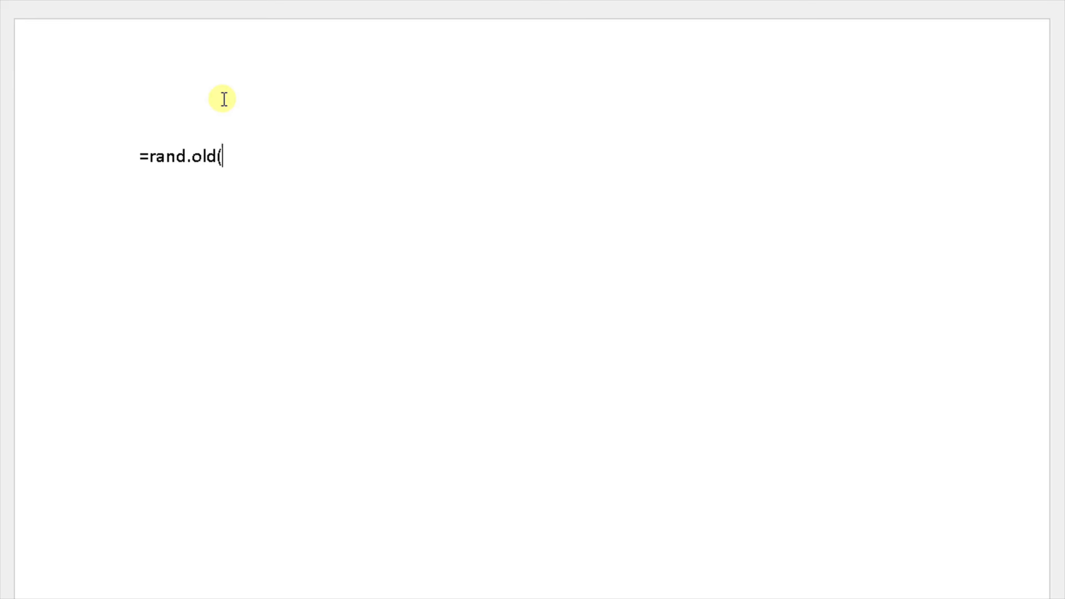
{"action": "type", "text": "(15,10"}
{"action": "key", "text": "Return"}
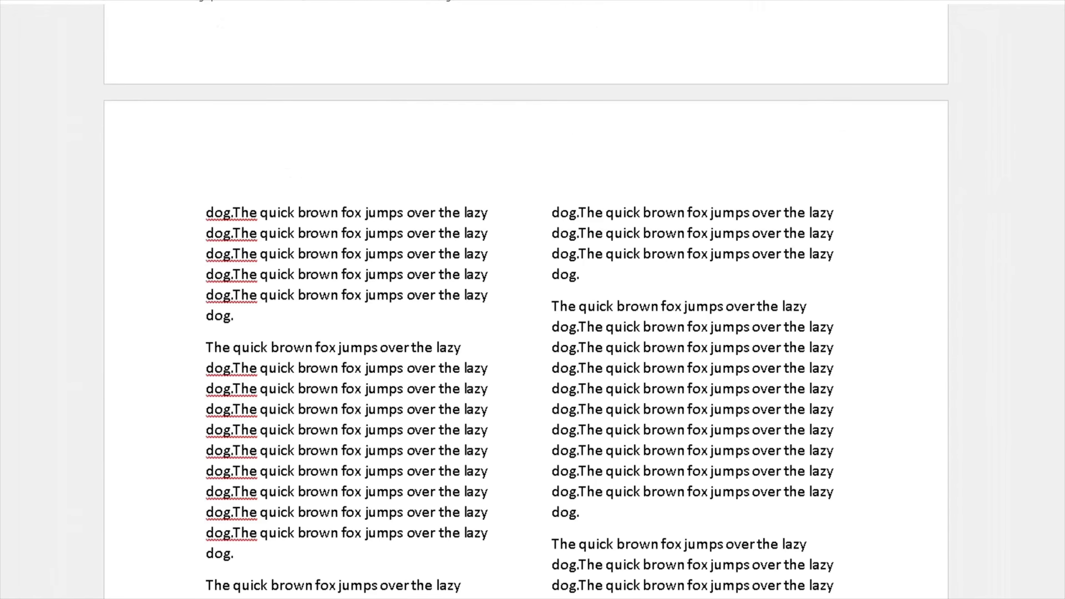
Step: Change the layout of the entire document text to three columns
{"action": "scroll", "coordinate": [526, 299], "scroll_direction": "up", "scroll_amount": 15}
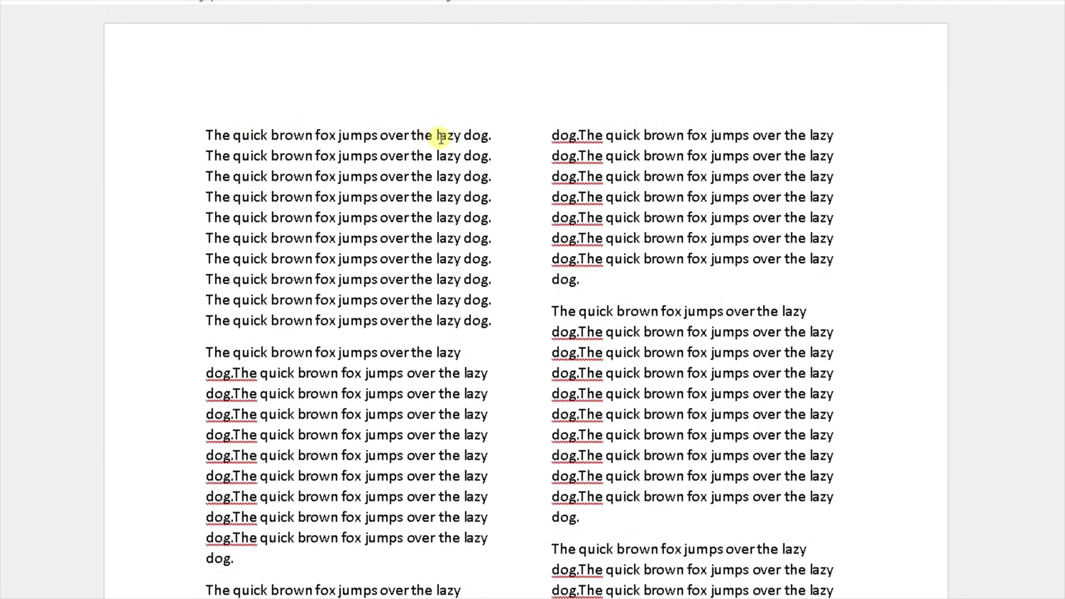
{"action": "scroll", "coordinate": [445, 126], "scroll_direction": "down", "scroll_amount": 5}
{"action": "scroll", "coordinate": [443, 113], "scroll_direction": "down", "scroll_amount": 10}
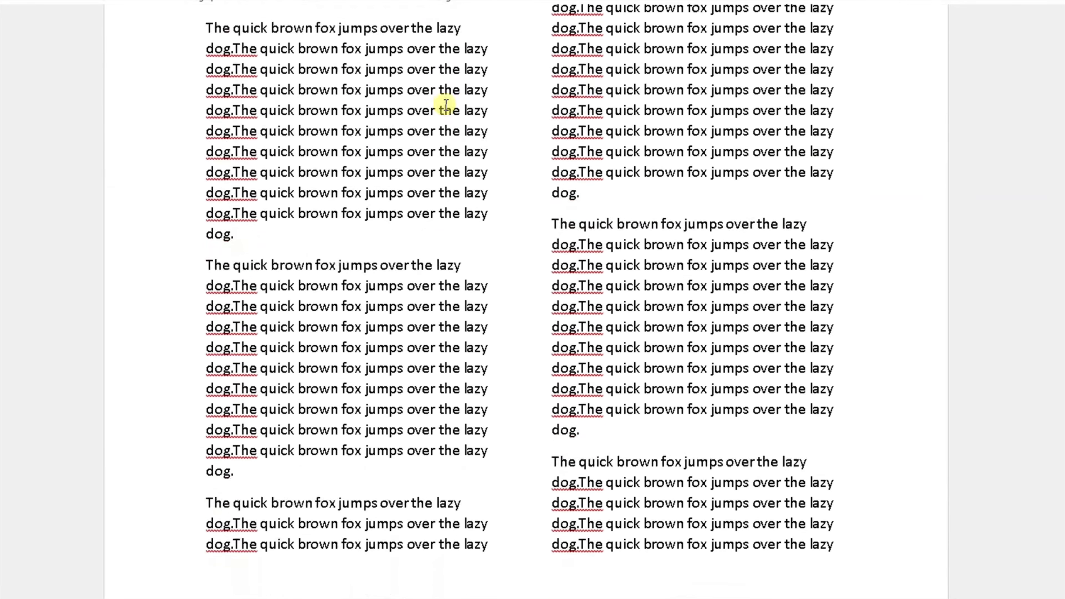
{"action": "scroll", "coordinate": [446, 105], "scroll_direction": "down", "scroll_amount": 10}
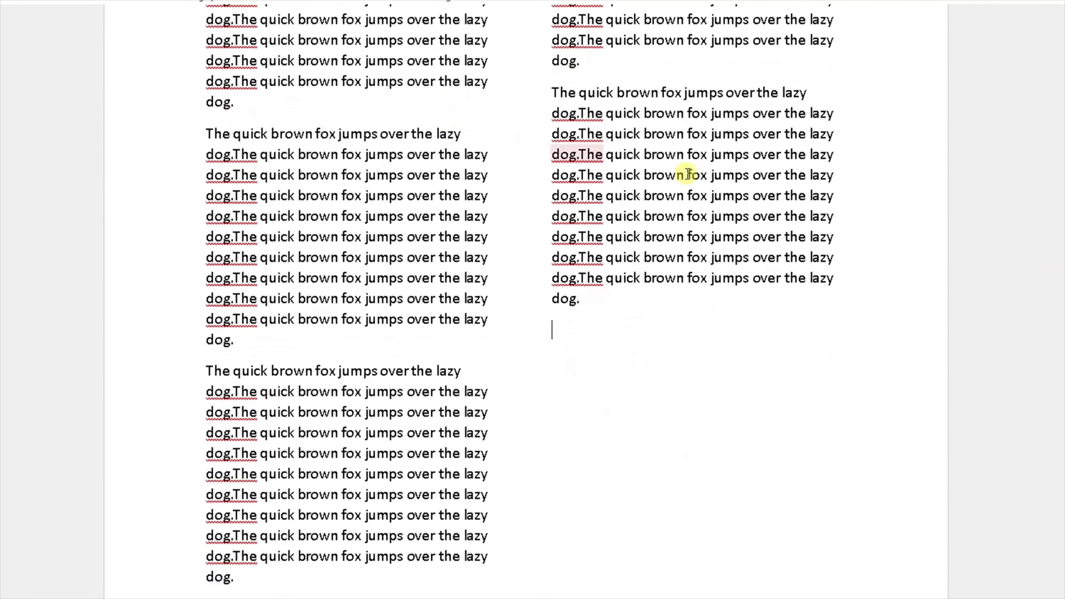
{"action": "key", "text": "ctrl+Home"}
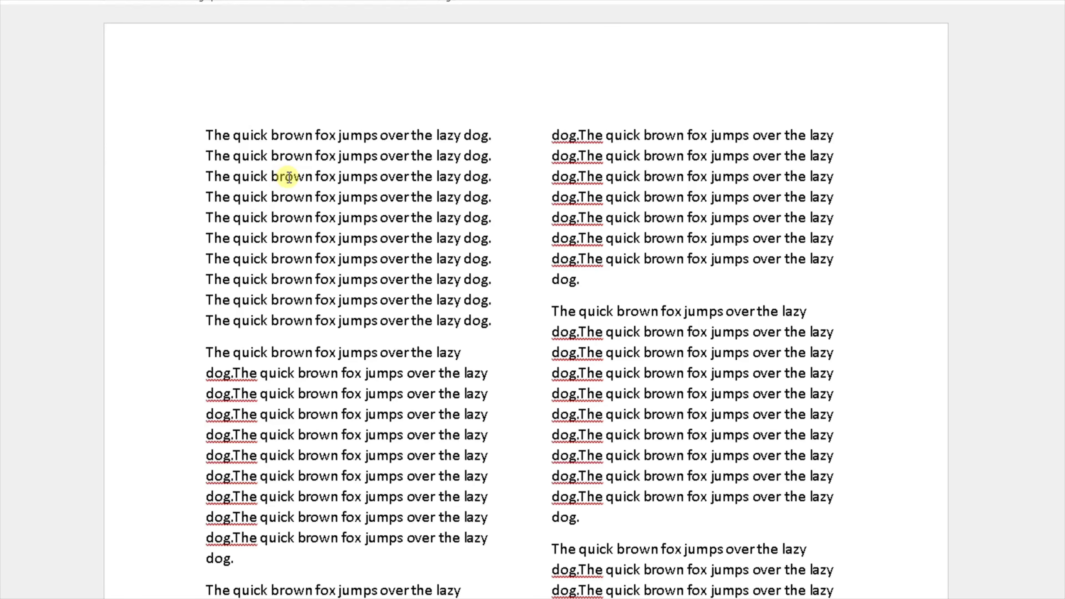
{"action": "key", "text": "ctrl+a"}
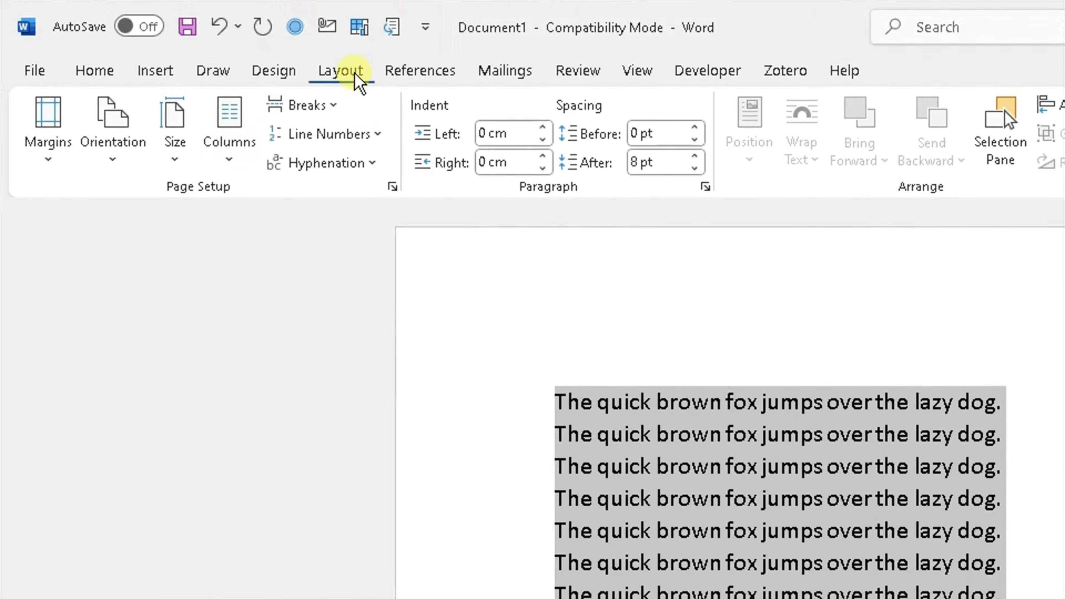
{"action": "left_click", "coordinate": [224, 164]}
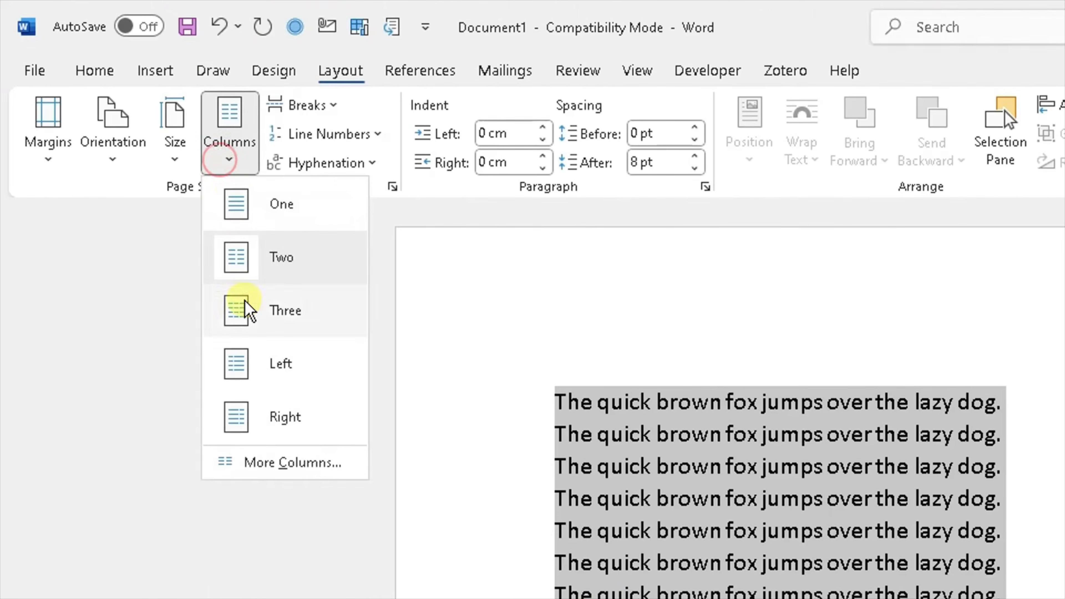
{"action": "left_click", "coordinate": [245, 304]}
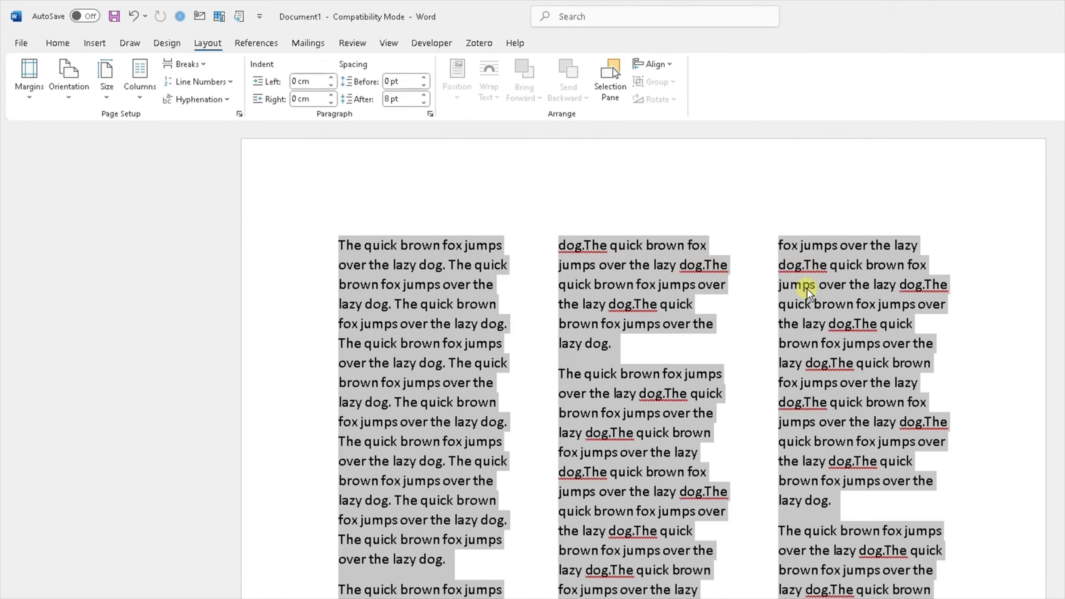
Step: Apply the Justify alignment to all the selected three-column text
{"action": "scroll", "coordinate": [878, 368], "scroll_direction": "down", "scroll_amount": 1}
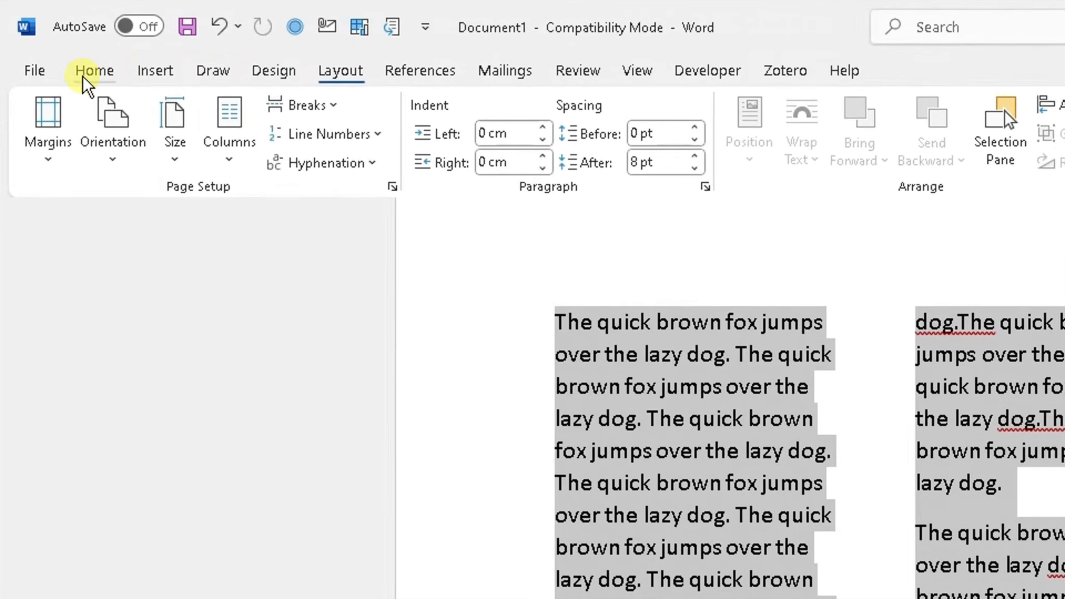
{"action": "left_click", "coordinate": [86, 77]}
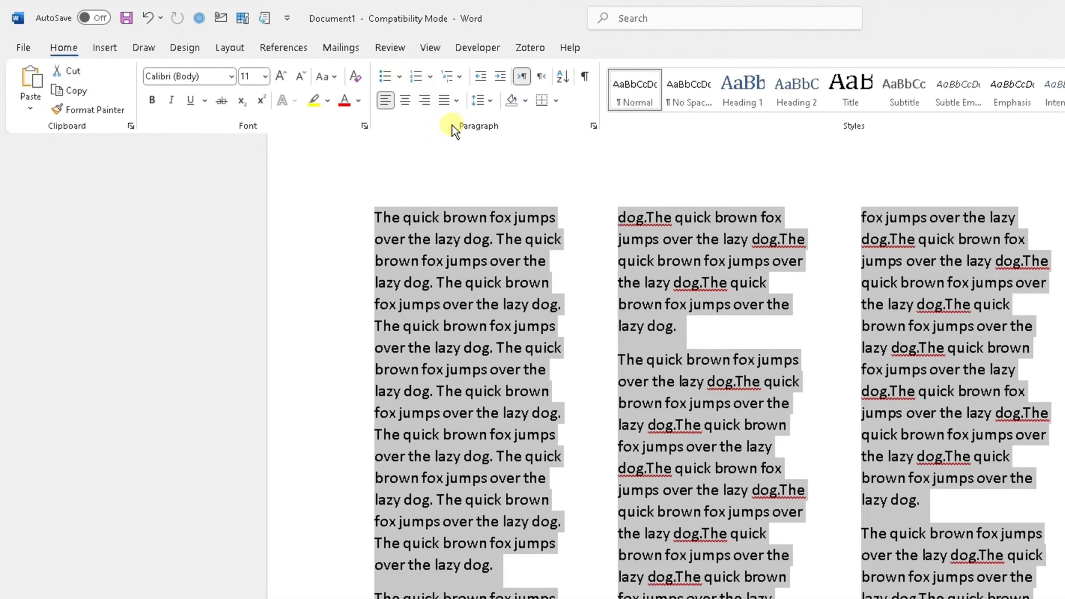
{"action": "left_click", "coordinate": [457, 102]}
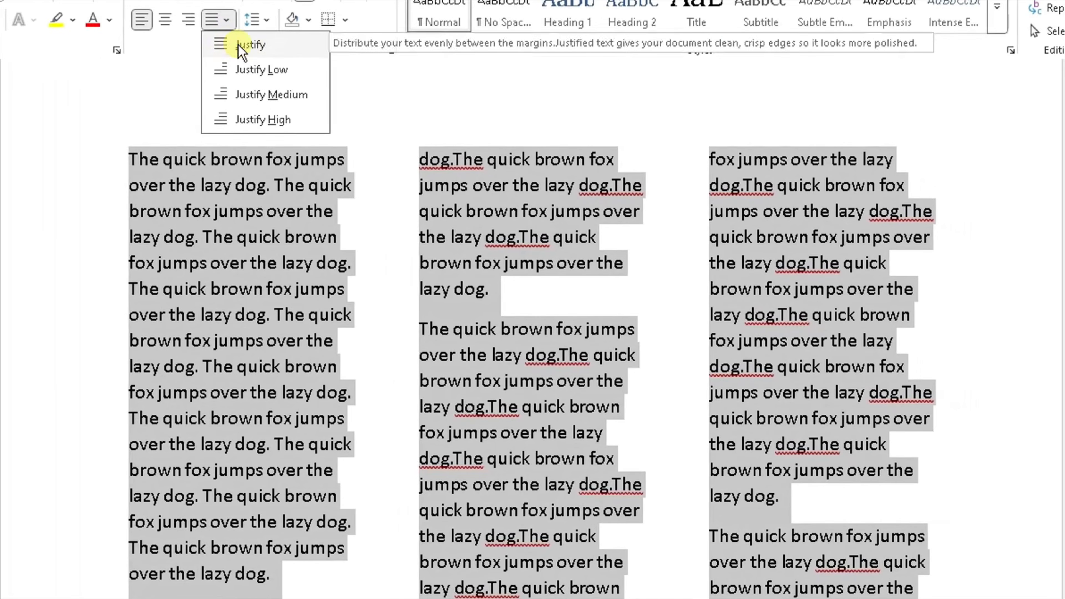
{"action": "left_click", "coordinate": [305, 64]}
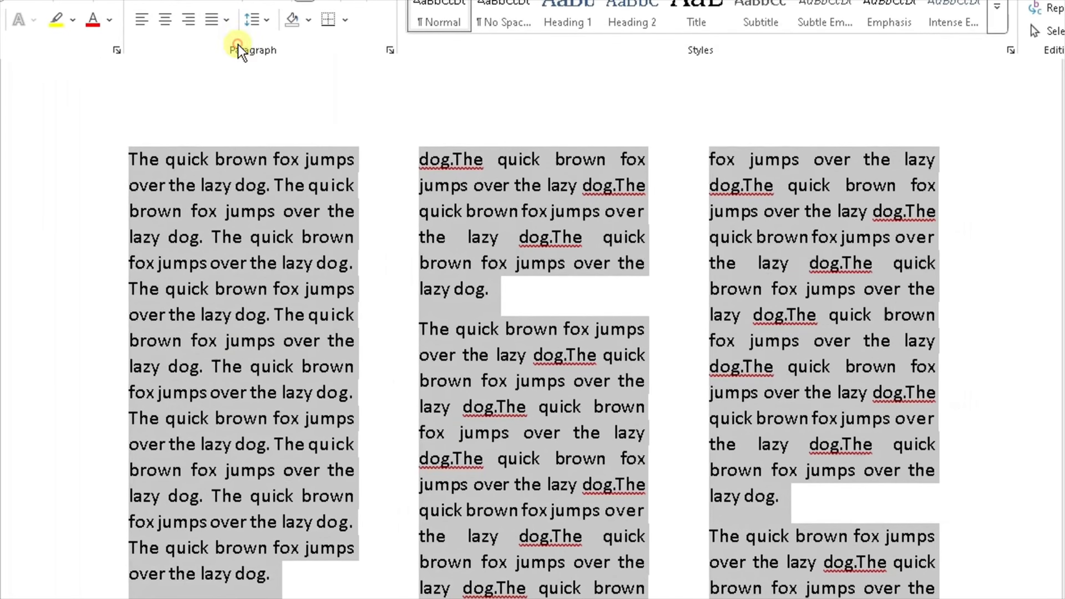
Step: Examine the justified text across the three columns and the following pages
{"action": "scroll", "coordinate": [368, 327], "scroll_direction": "down", "scroll_amount": 1}
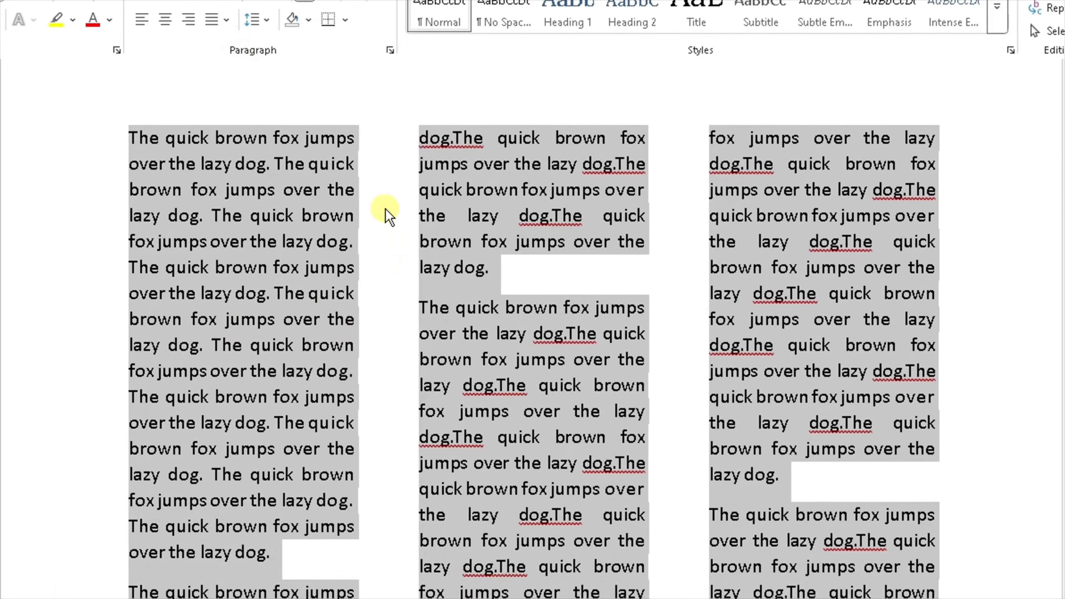
{"action": "scroll", "coordinate": [378, 214], "scroll_direction": "up", "scroll_amount": 3}
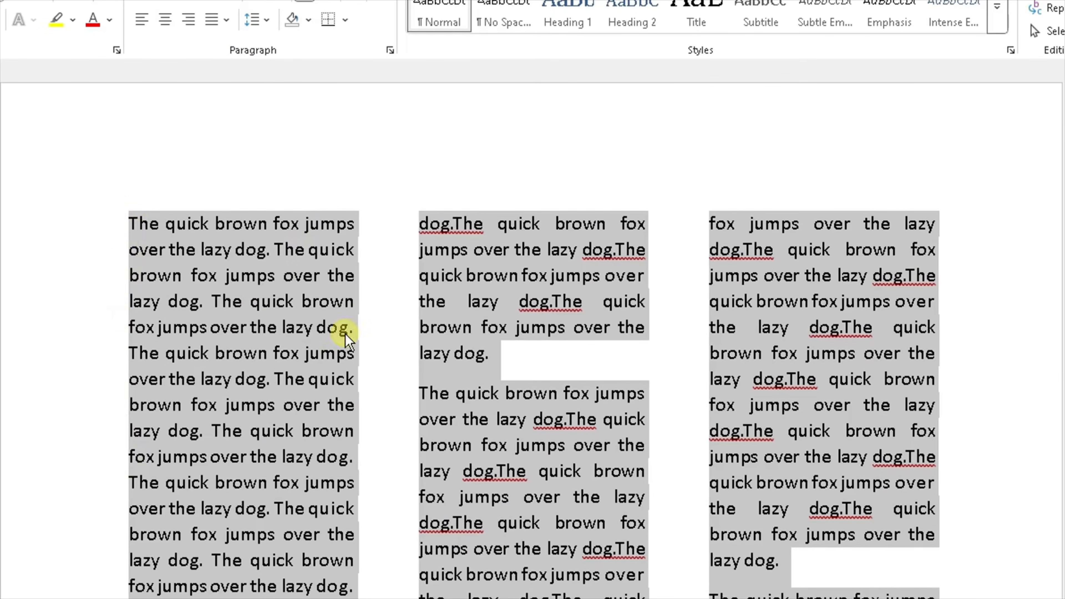
{"action": "scroll", "coordinate": [352, 583], "scroll_direction": "down", "scroll_amount": 4}
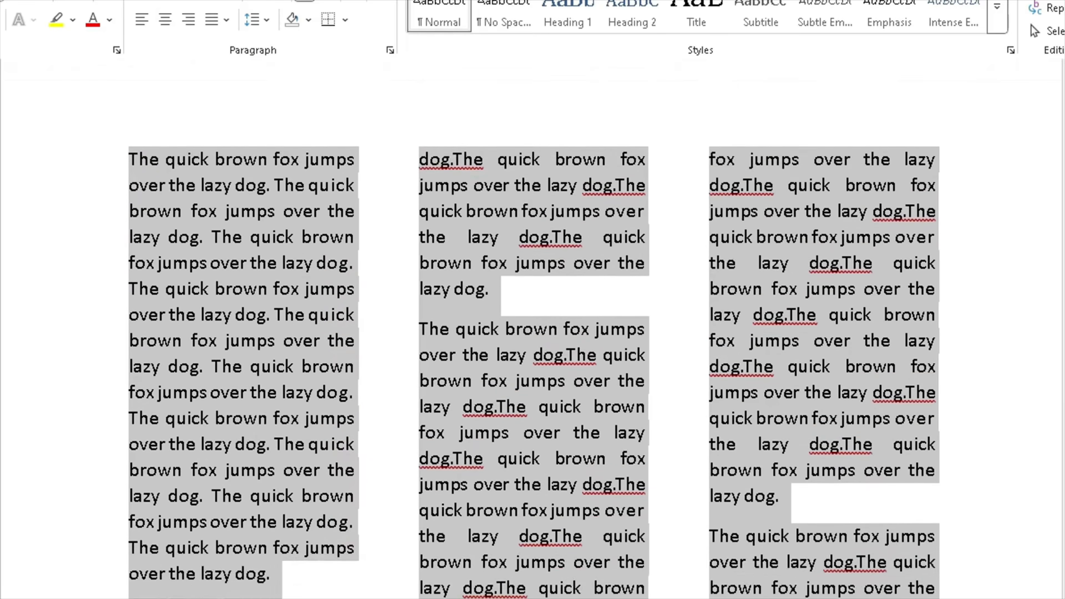
{"action": "left_click", "coordinate": [351, 584]}
{"action": "scroll", "coordinate": [368, 552], "scroll_direction": "down", "scroll_amount": 10}
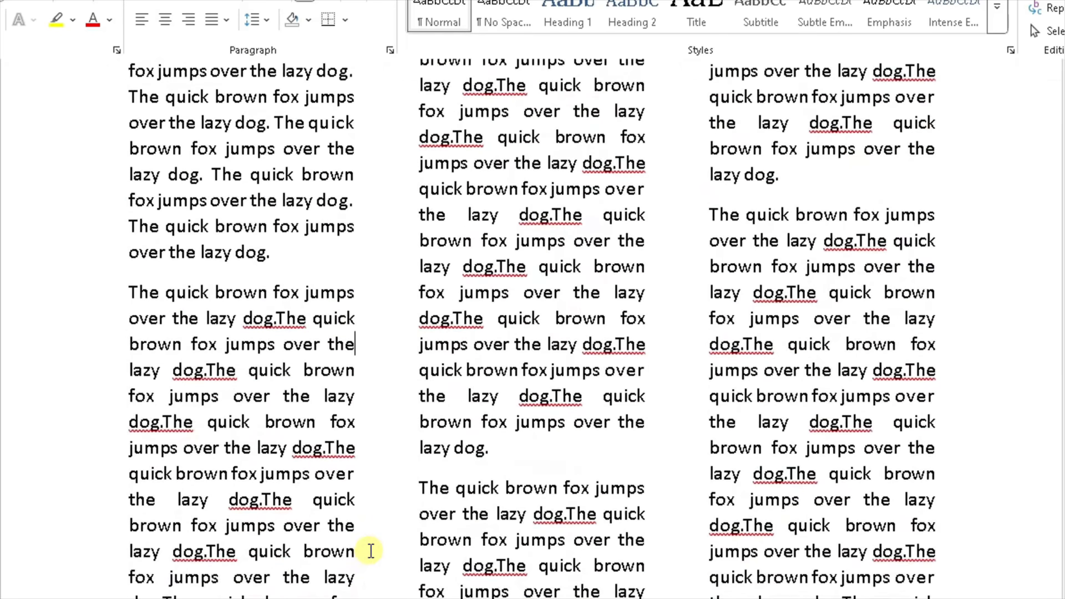
{"action": "scroll", "coordinate": [355, 543], "scroll_direction": "down", "scroll_amount": 12}
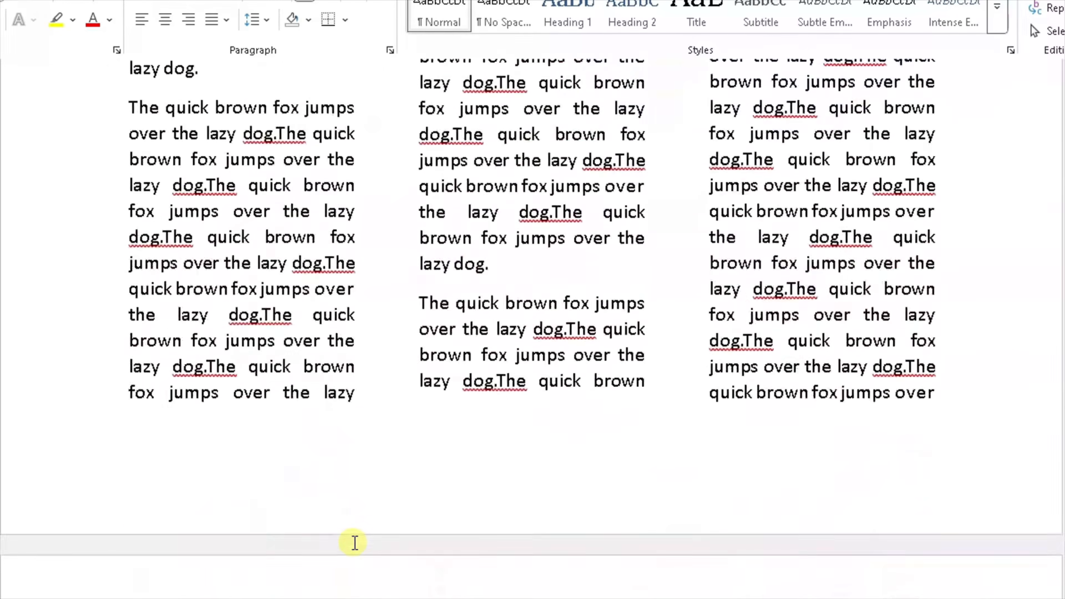
{"action": "scroll", "coordinate": [359, 544], "scroll_direction": "down", "scroll_amount": 10}
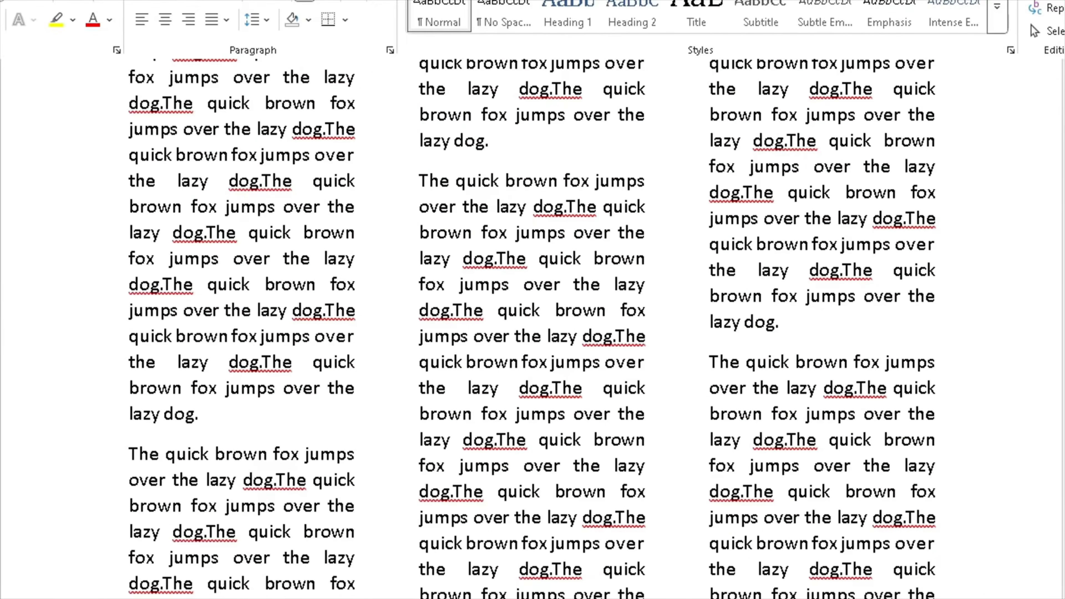
{"action": "scroll", "coordinate": [532, 327], "scroll_direction": "down", "scroll_amount": 8}
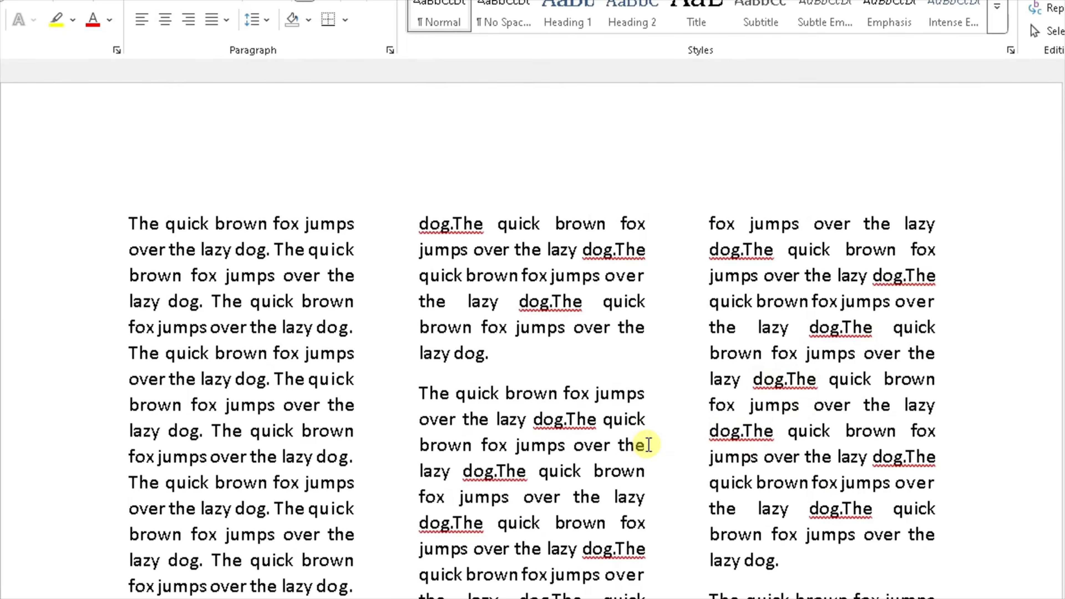
Step: Try Justify Low and Justify Medium on the entire text, ending with Justify High
{"action": "key", "text": "ctrl+a"}
{"action": "left_click", "coordinate": [227, 19]}
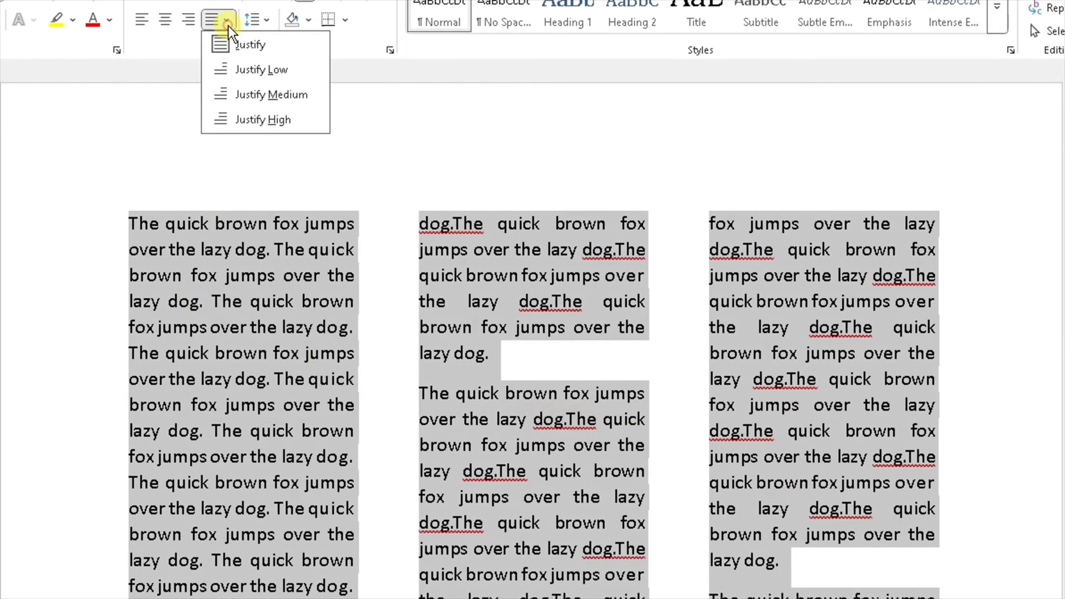
{"action": "left_click", "coordinate": [241, 69]}
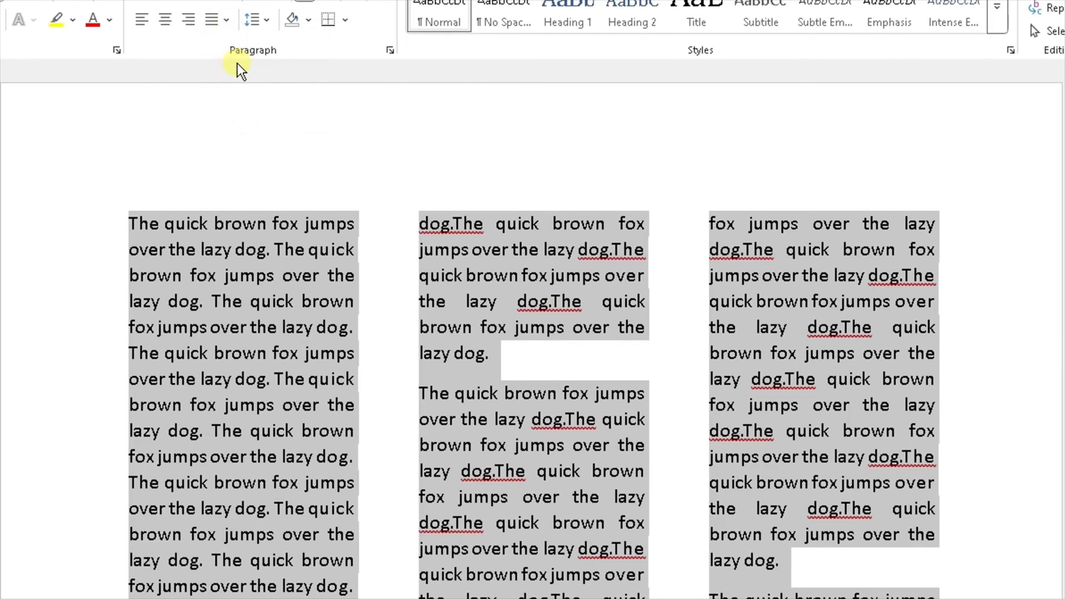
{"action": "left_click", "coordinate": [213, 20]}
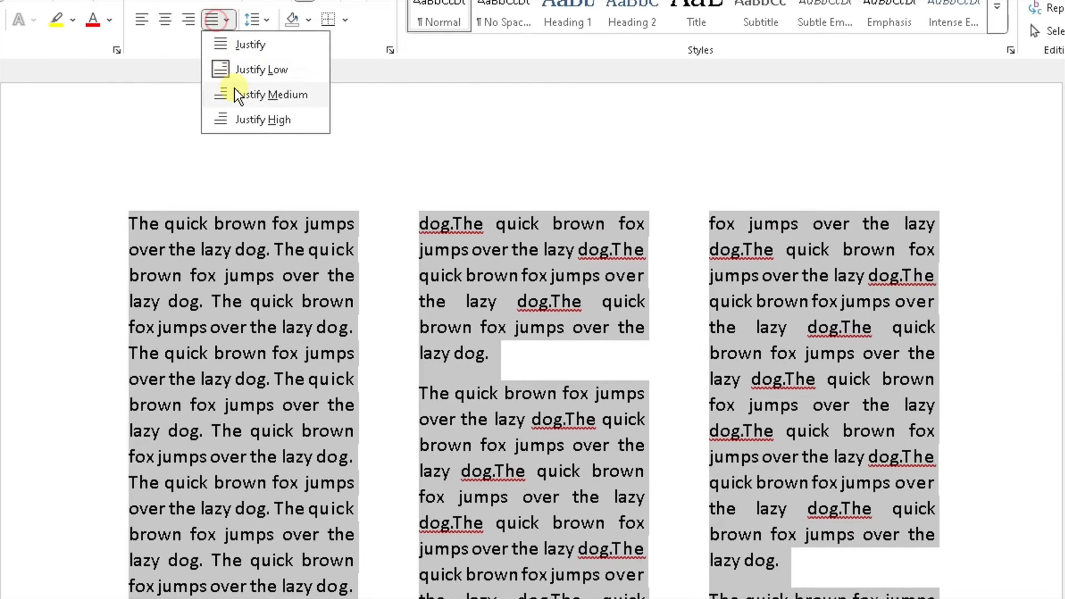
{"action": "left_click", "coordinate": [235, 91]}
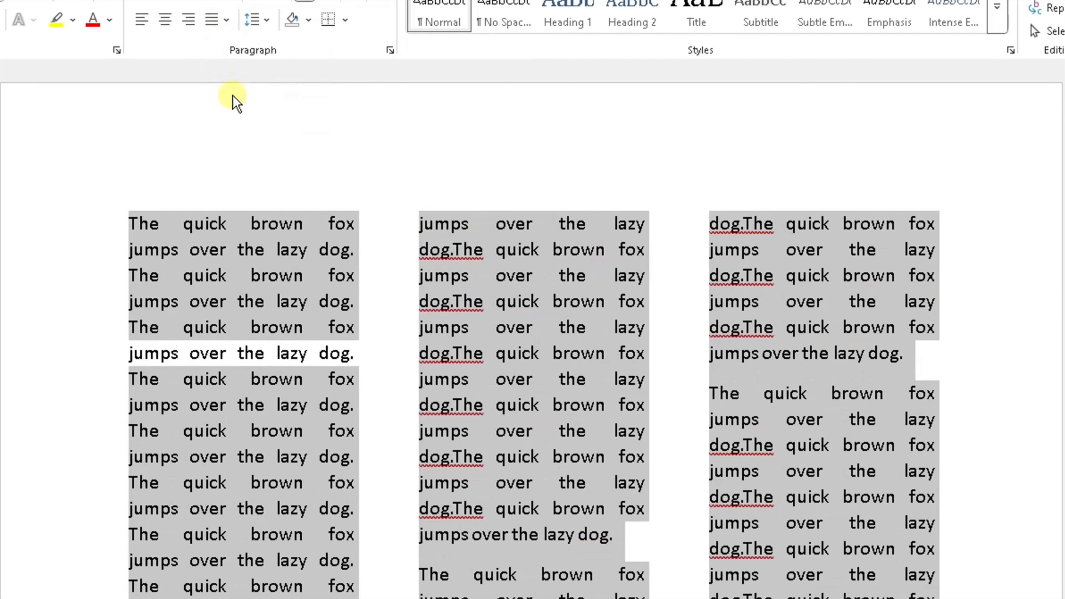
{"action": "left_click", "coordinate": [229, 19]}
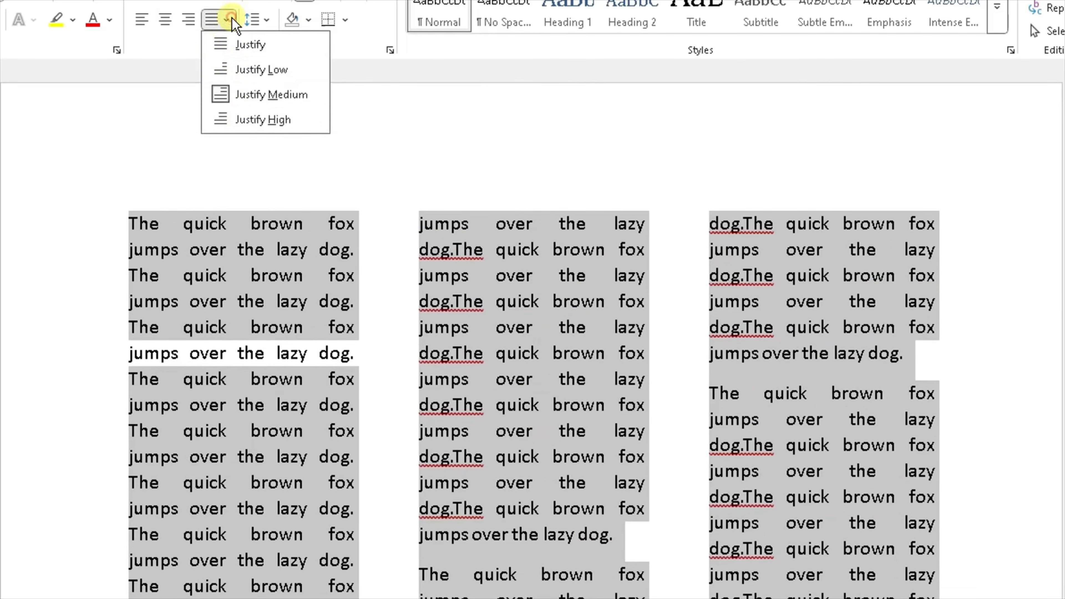
{"action": "left_click", "coordinate": [233, 117]}
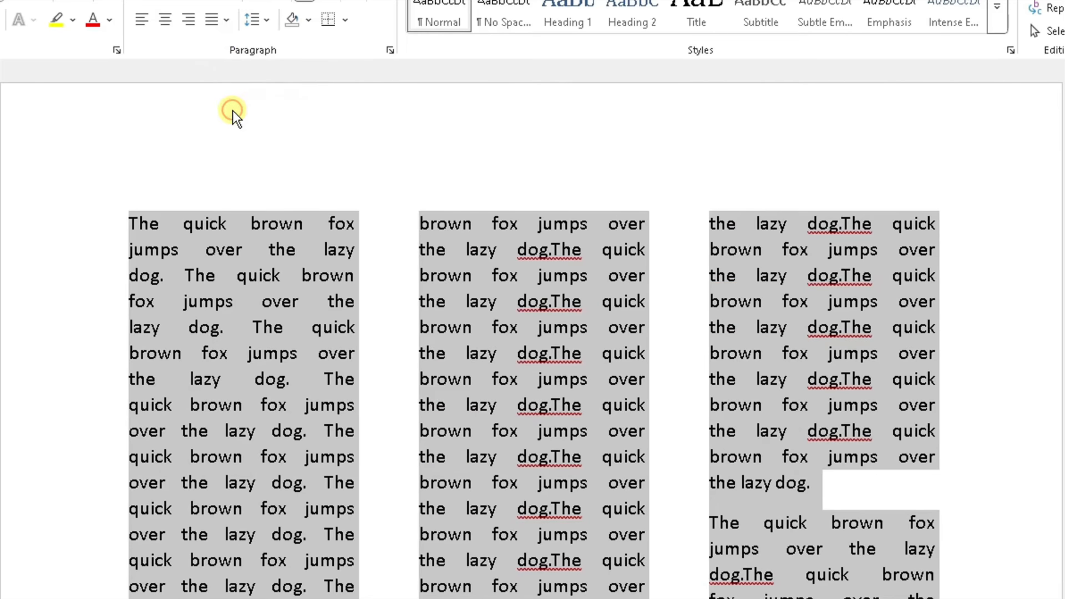
Step: Set the selected three-column text back to the standard Justify alignment
{"action": "left_click", "coordinate": [226, 20]}
{"action": "left_click", "coordinate": [228, 46]}
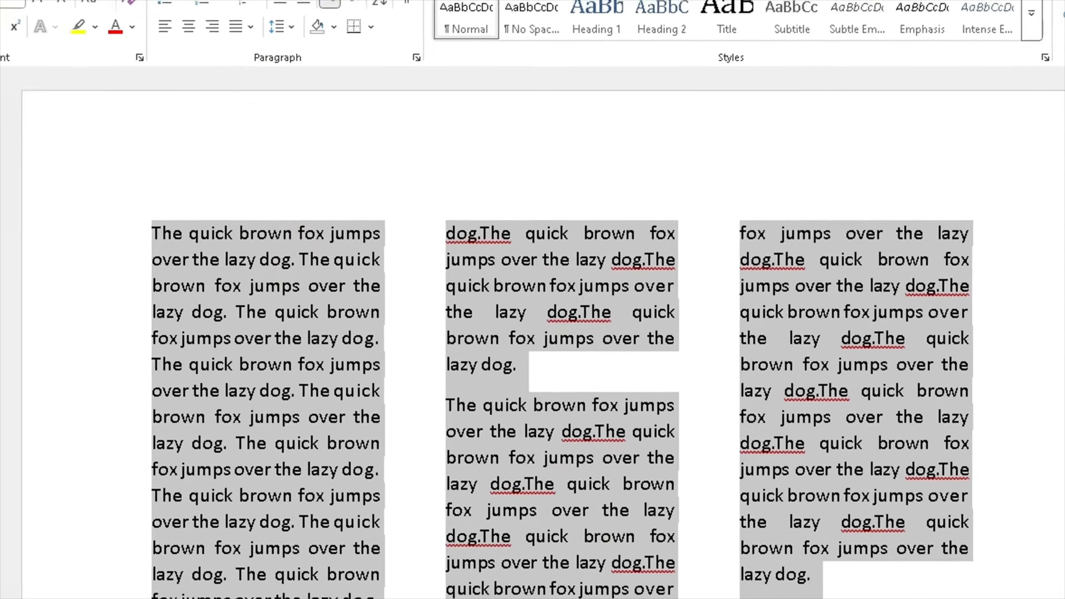
Step: Try the Left column preset on the selected text
{"action": "left_click", "coordinate": [251, 44]}
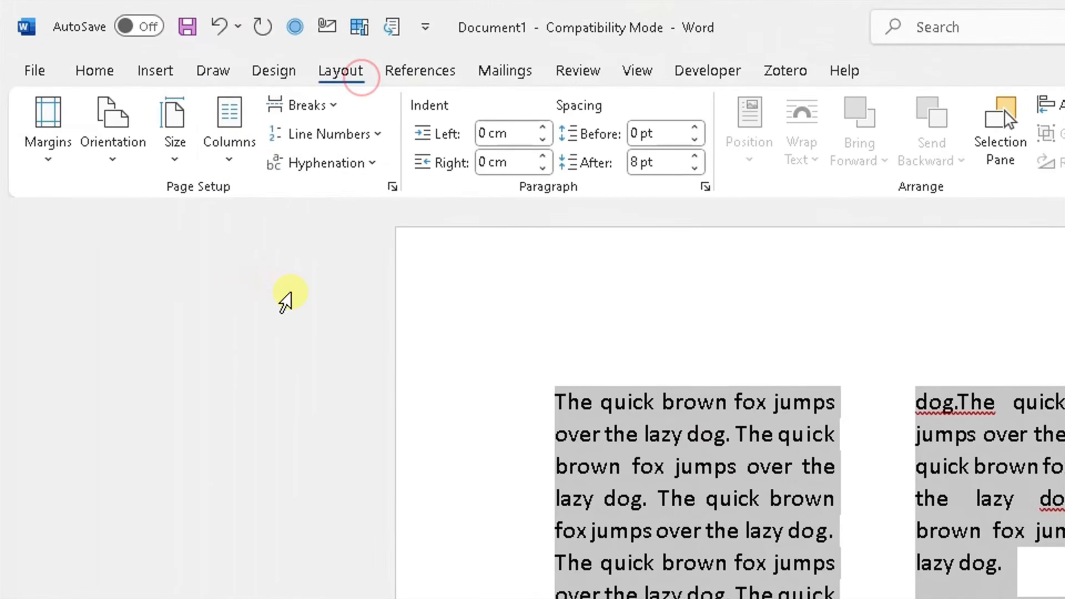
{"action": "left_click", "coordinate": [239, 163]}
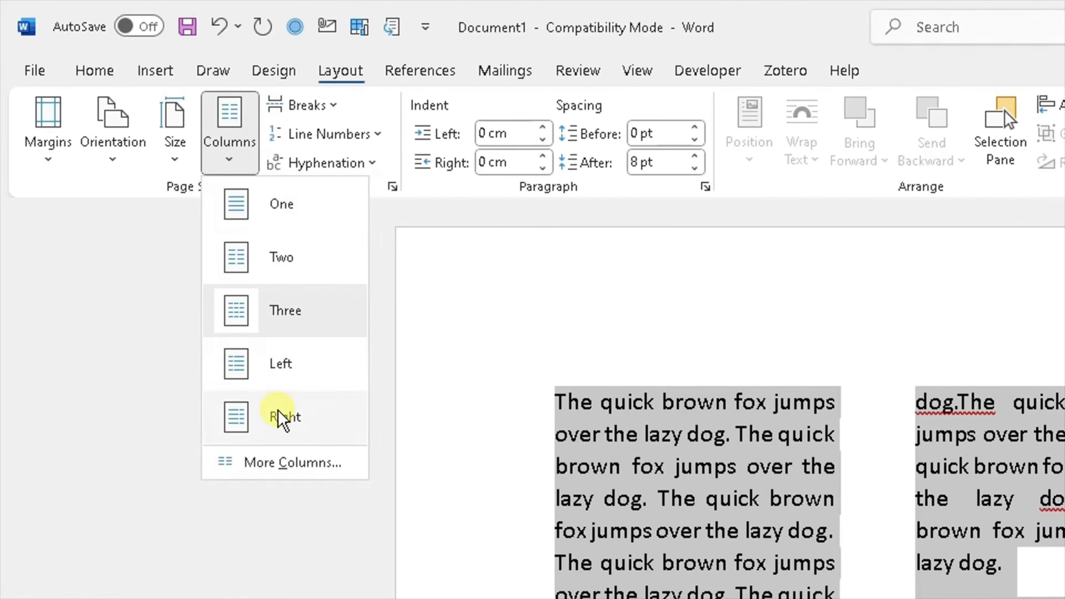
{"action": "left_click", "coordinate": [263, 381]}
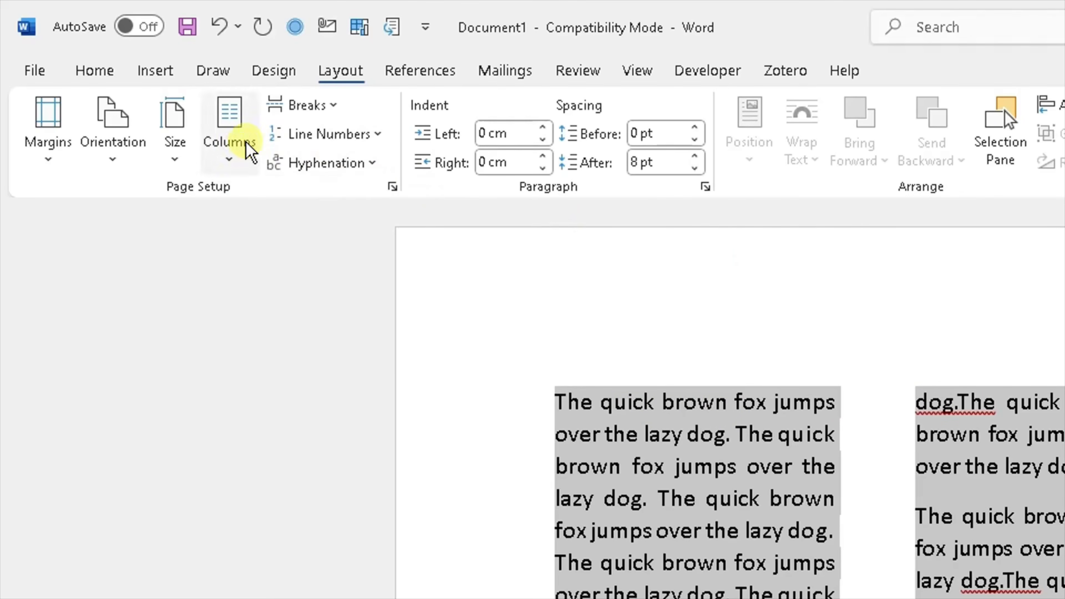
Step: Apply the Right column preset to the selected text and look over the resulting column layout
{"action": "left_click", "coordinate": [247, 152]}
{"action": "left_click", "coordinate": [264, 411]}
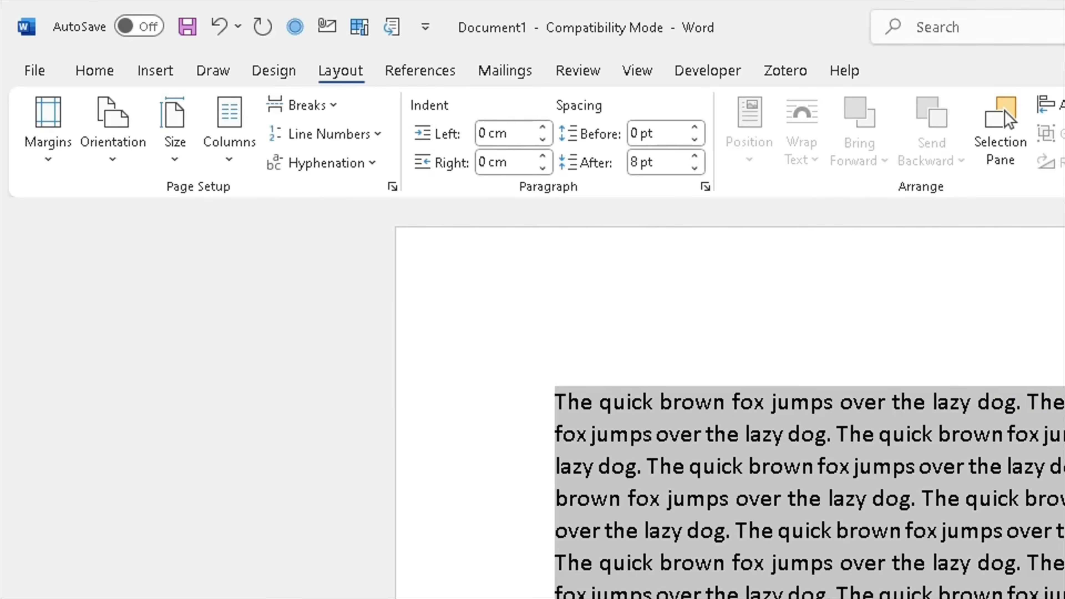
{"action": "scroll", "coordinate": [730, 398], "scroll_direction": "down", "scroll_amount": 4}
{"action": "scroll", "coordinate": [730, 398], "scroll_direction": "up", "scroll_amount": 4}
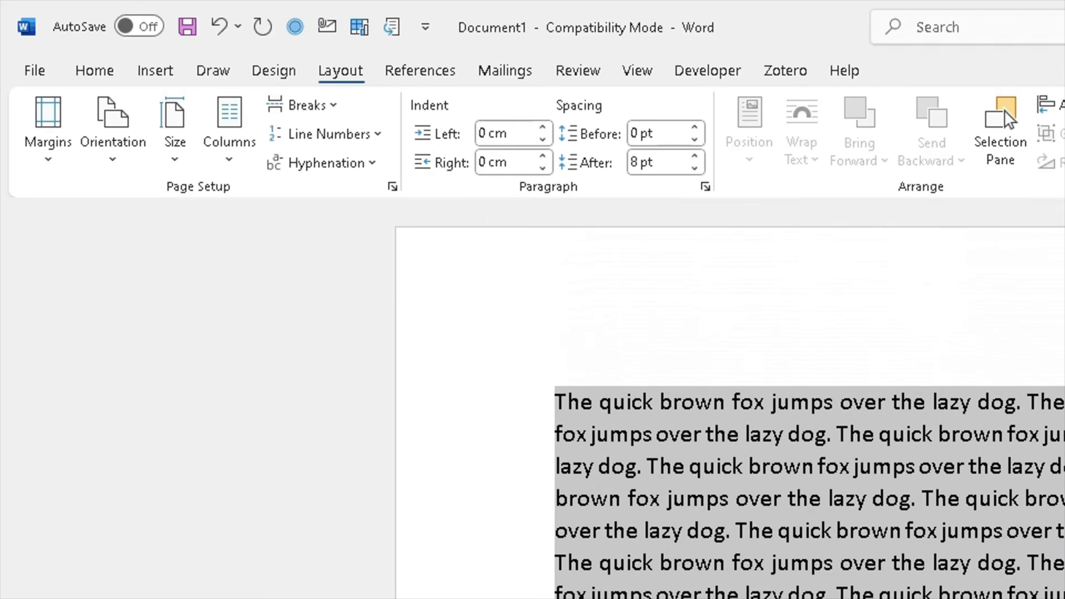